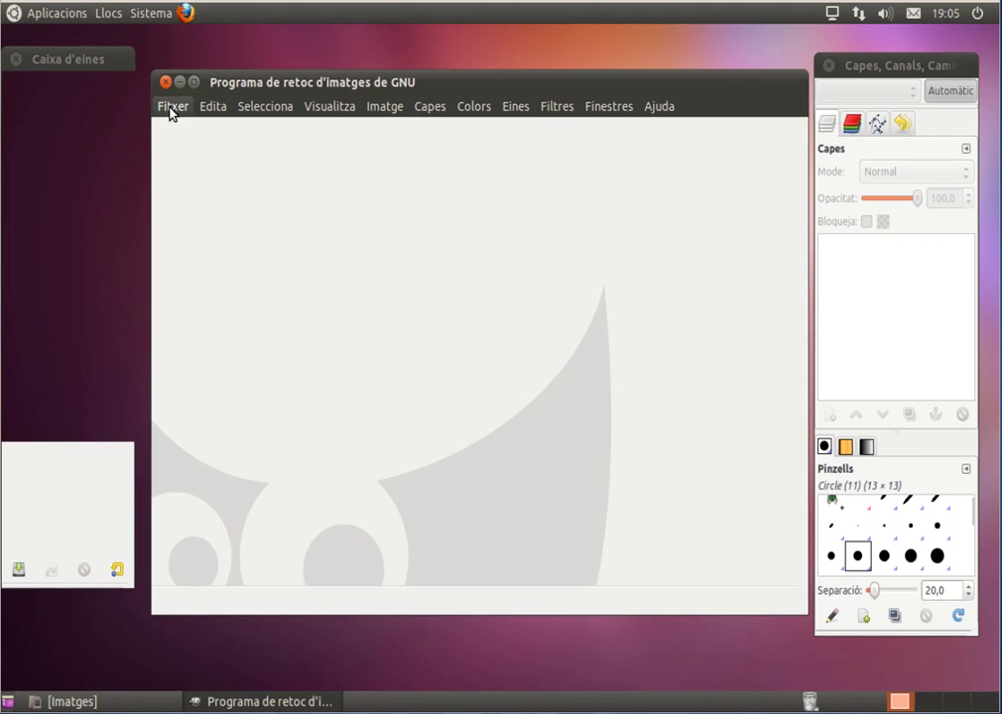
Step: Open tulipanes.jpg (408 × 306) from the Imatges folder
{"action": "left_click", "coordinate": [171, 109]}
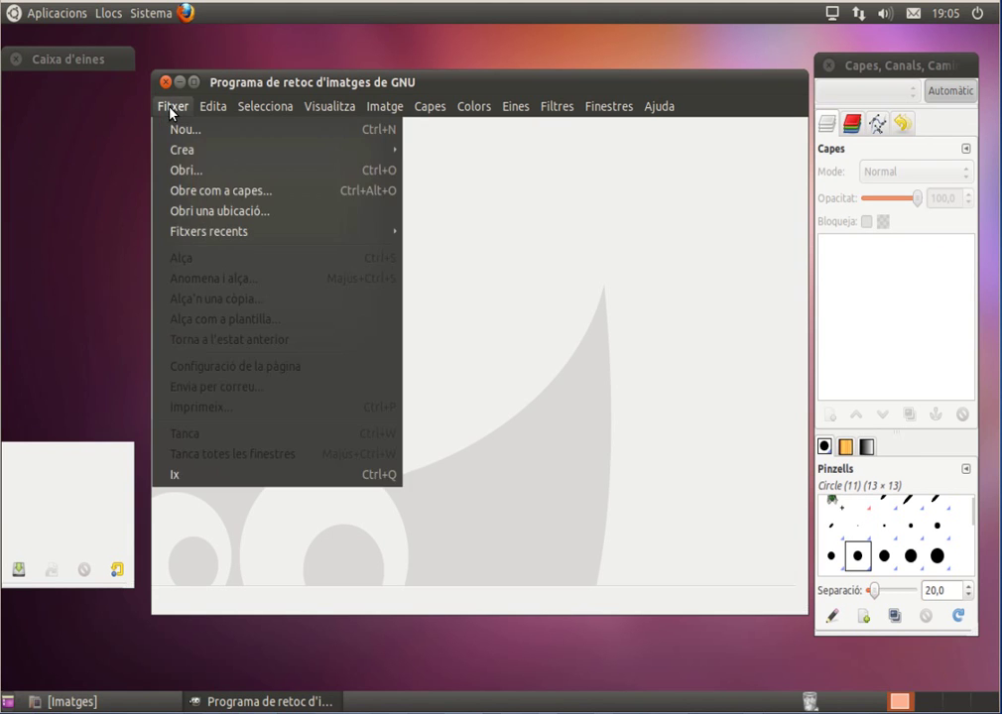
{"action": "left_click", "coordinate": [183, 171]}
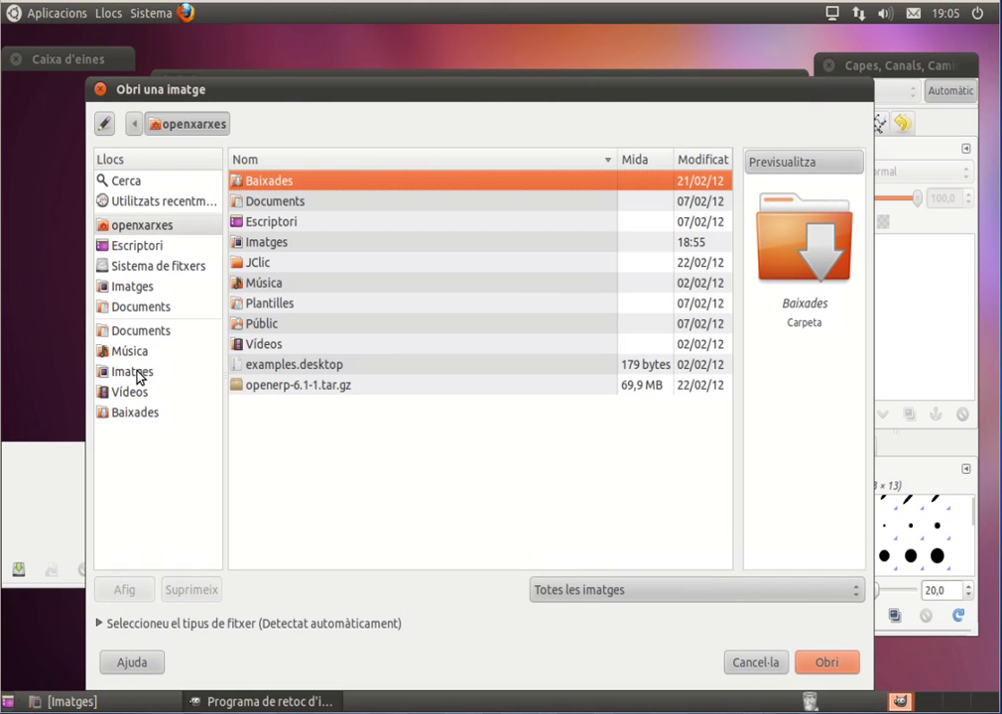
{"action": "left_click", "coordinate": [132, 285]}
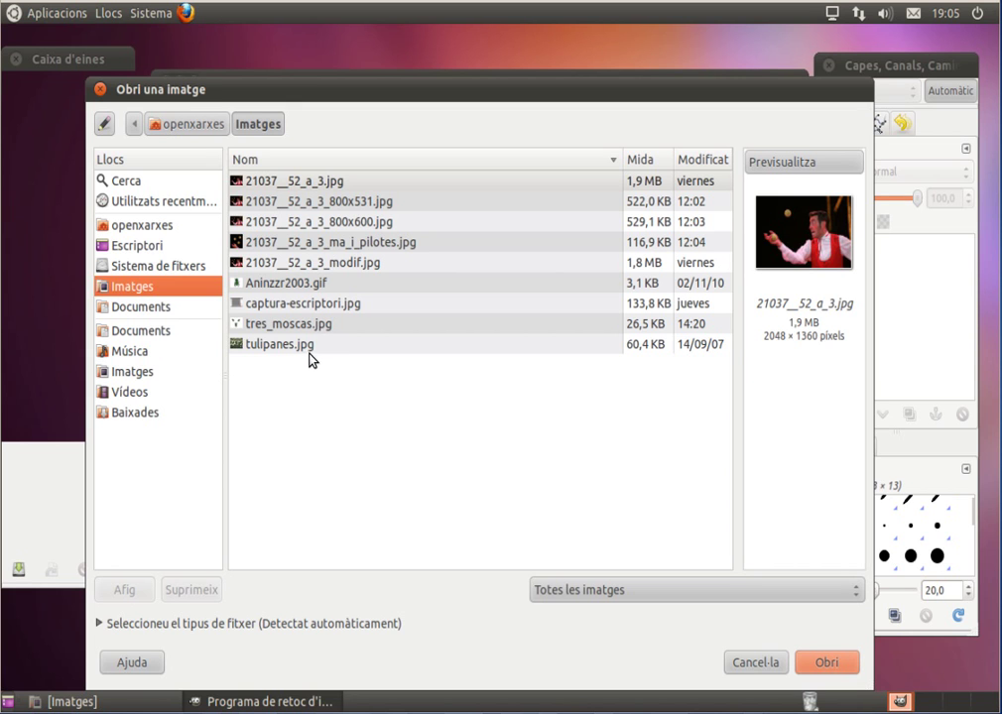
{"action": "left_click", "coordinate": [302, 347]}
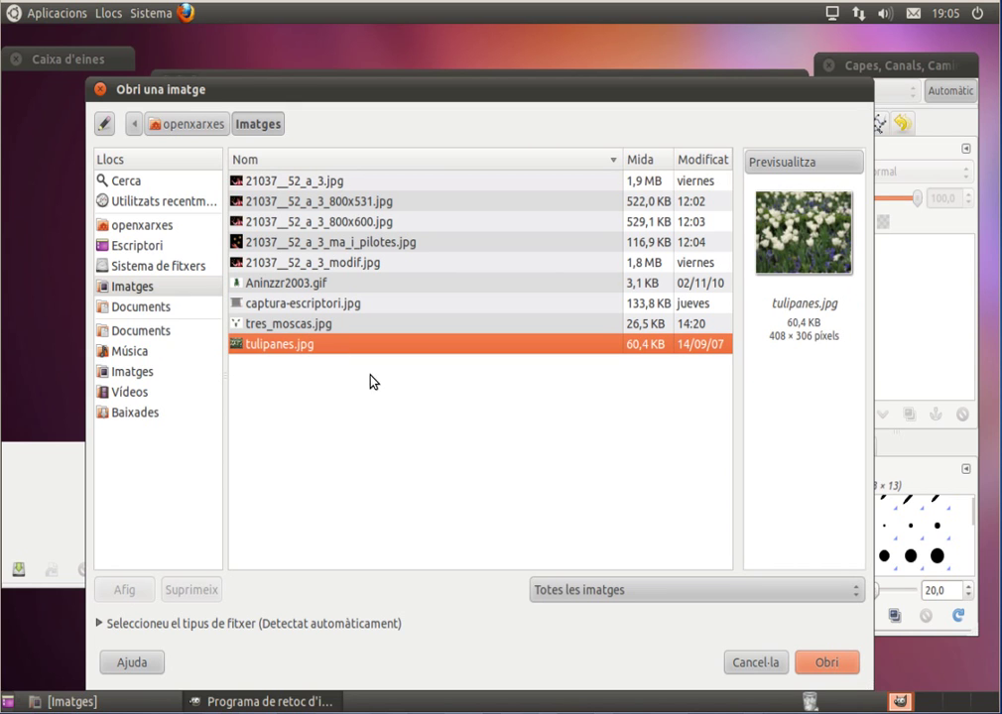
{"action": "left_click", "coordinate": [846, 668]}
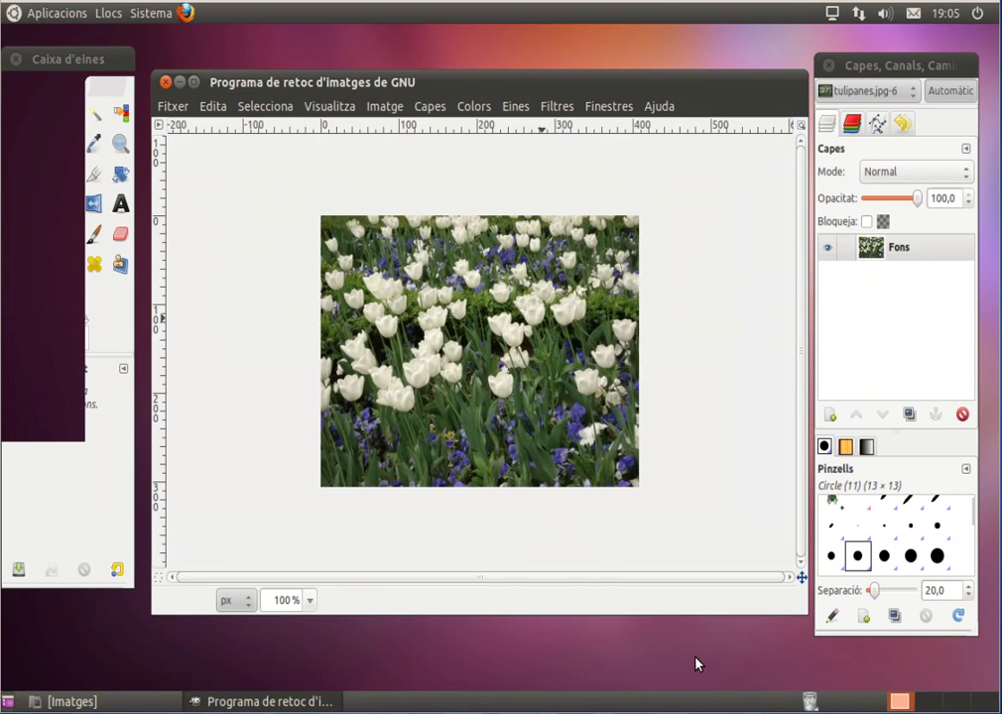
Step: Select a white tulip by colour with the Select by Color tool at a lowered threshold
{"action": "key", "text": "ctrl+a"}
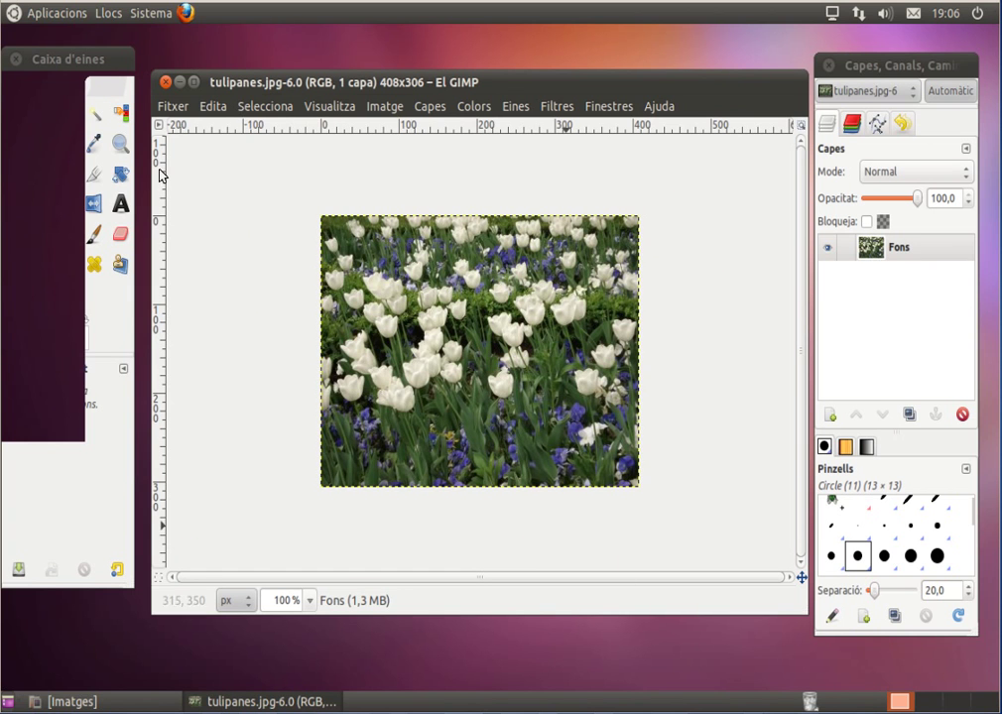
{"action": "left_click", "coordinate": [121, 117]}
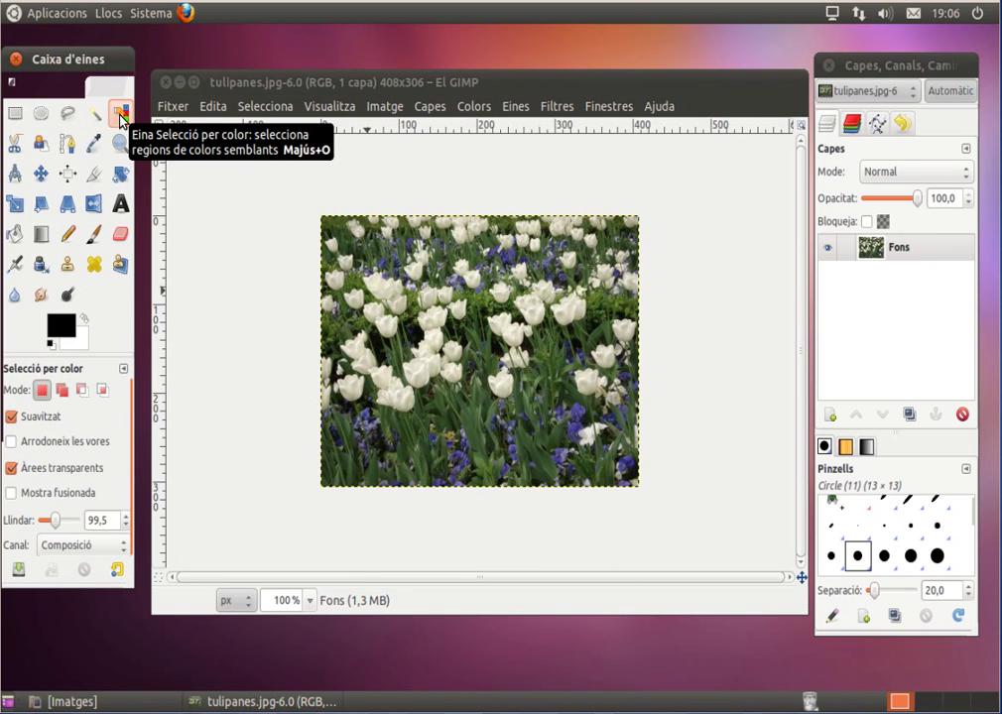
{"action": "left_click", "coordinate": [415, 381]}
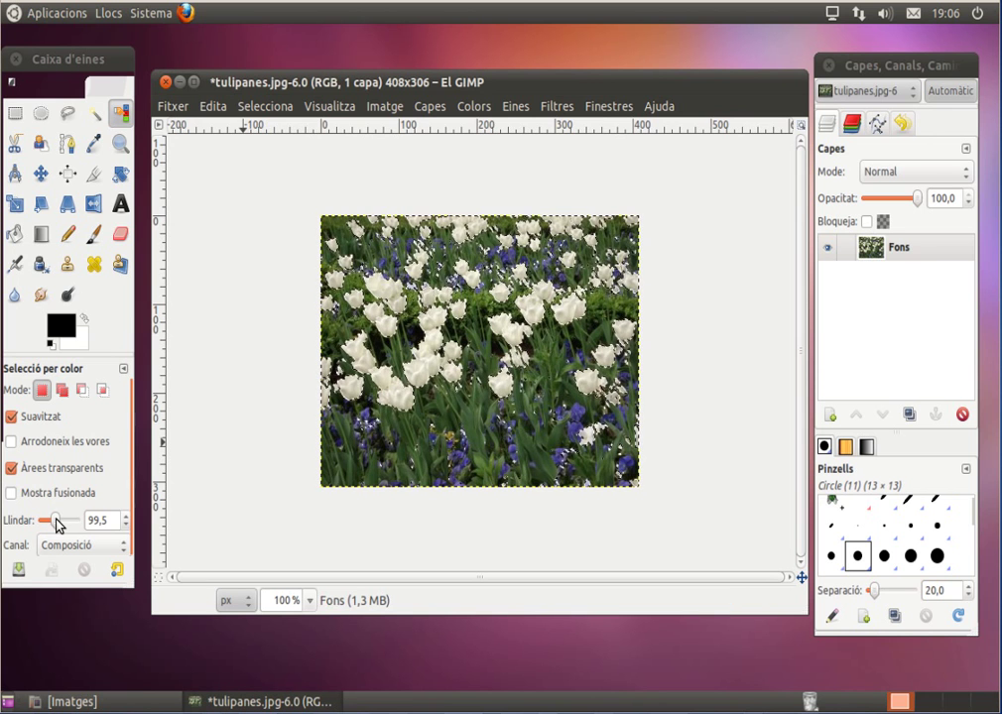
{"action": "left_click_drag", "start_coordinate": [55, 525], "coordinate": [44, 521]}
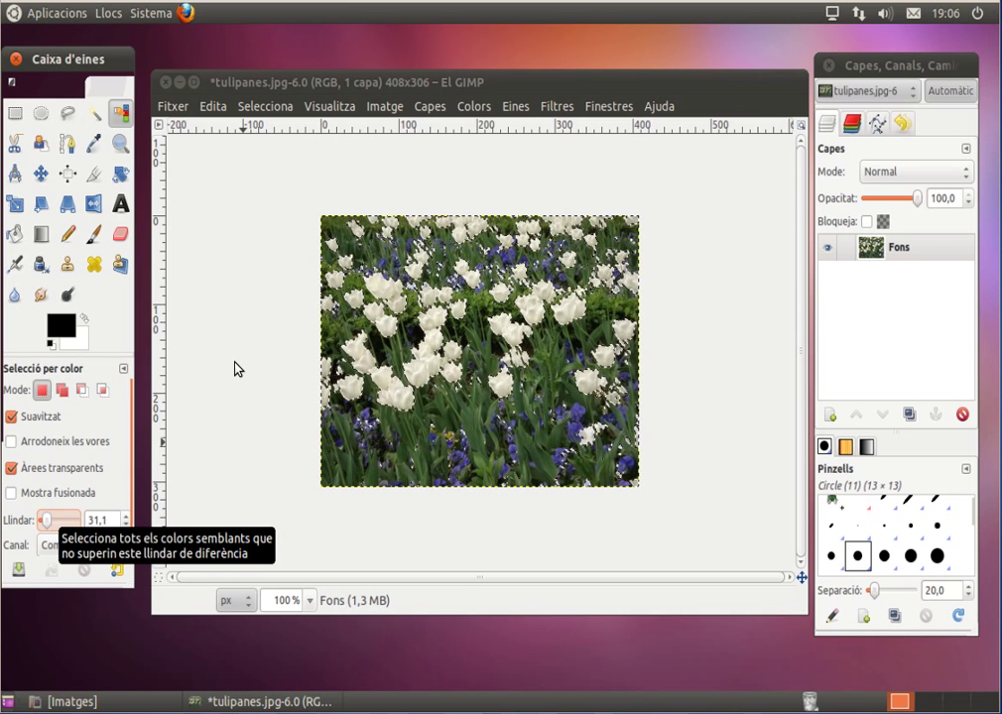
{"action": "left_click", "coordinate": [395, 338]}
{"action": "left_click", "coordinate": [395, 337]}
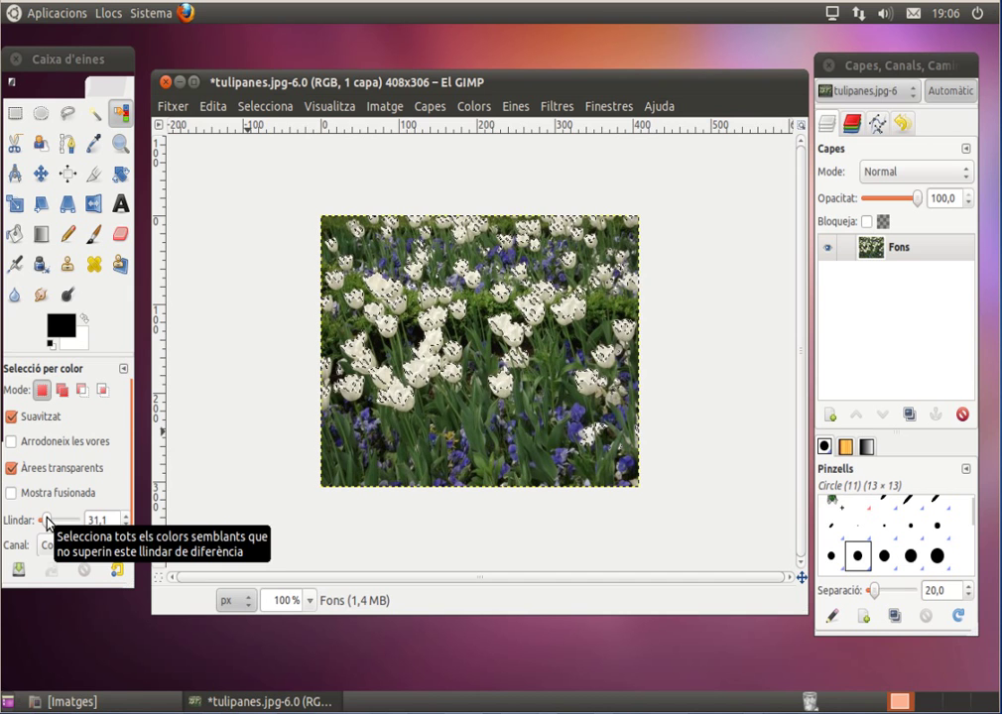
Step: Retune the similarity threshold, trying 242,6, until the tulips are selected at 43,5
{"action": "left_click_drag", "start_coordinate": [45, 522], "coordinate": [74, 522]}
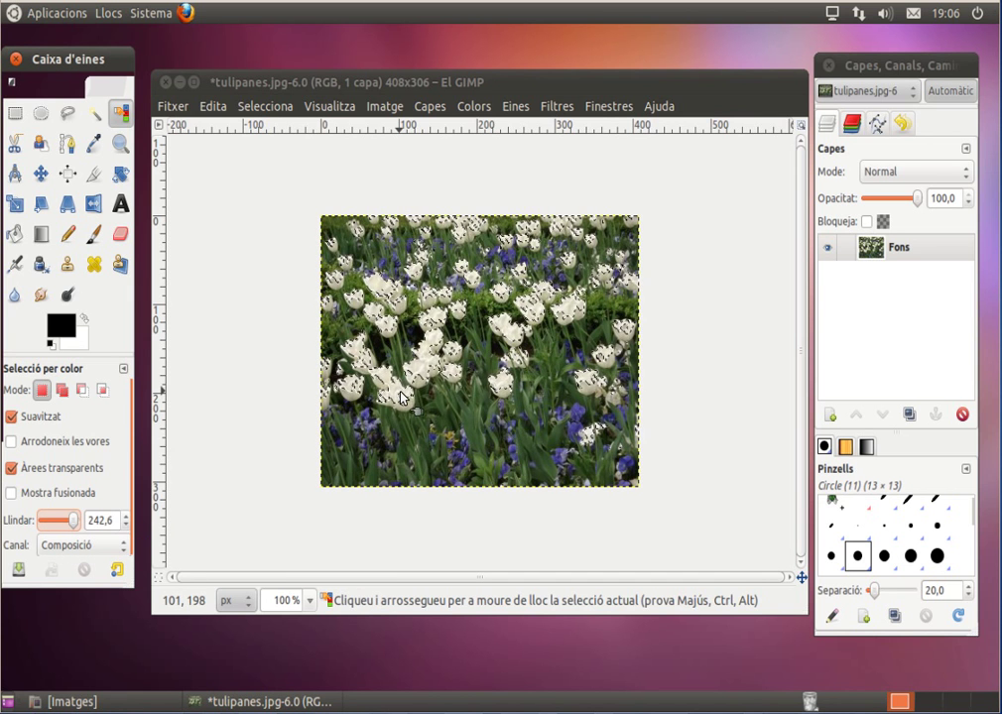
{"action": "left_click", "coordinate": [375, 430]}
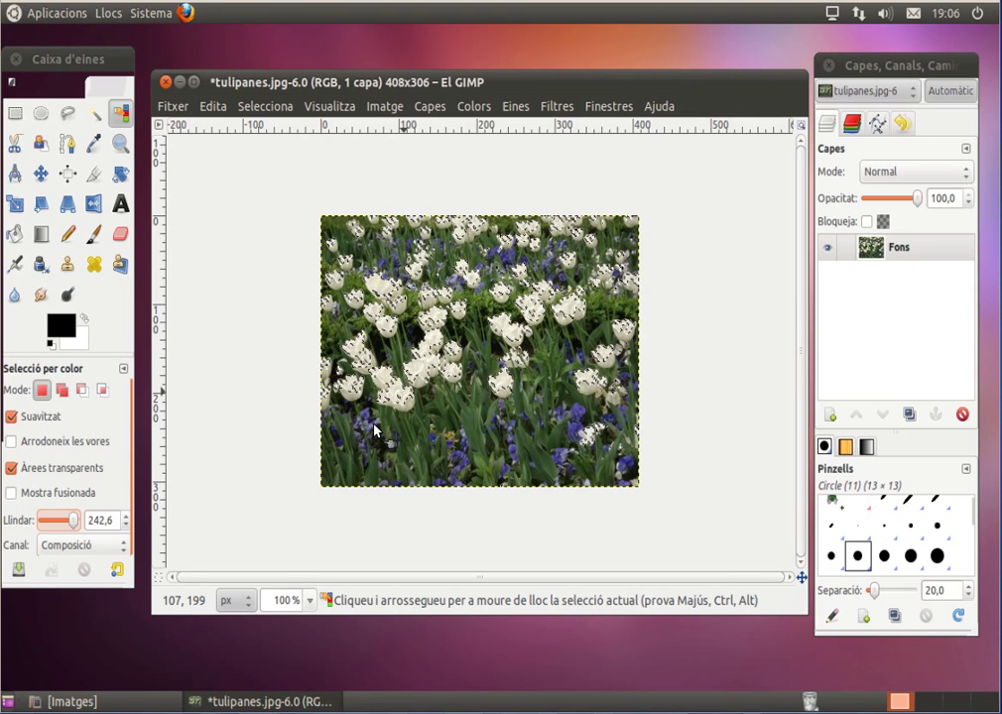
{"action": "left_click", "coordinate": [373, 429]}
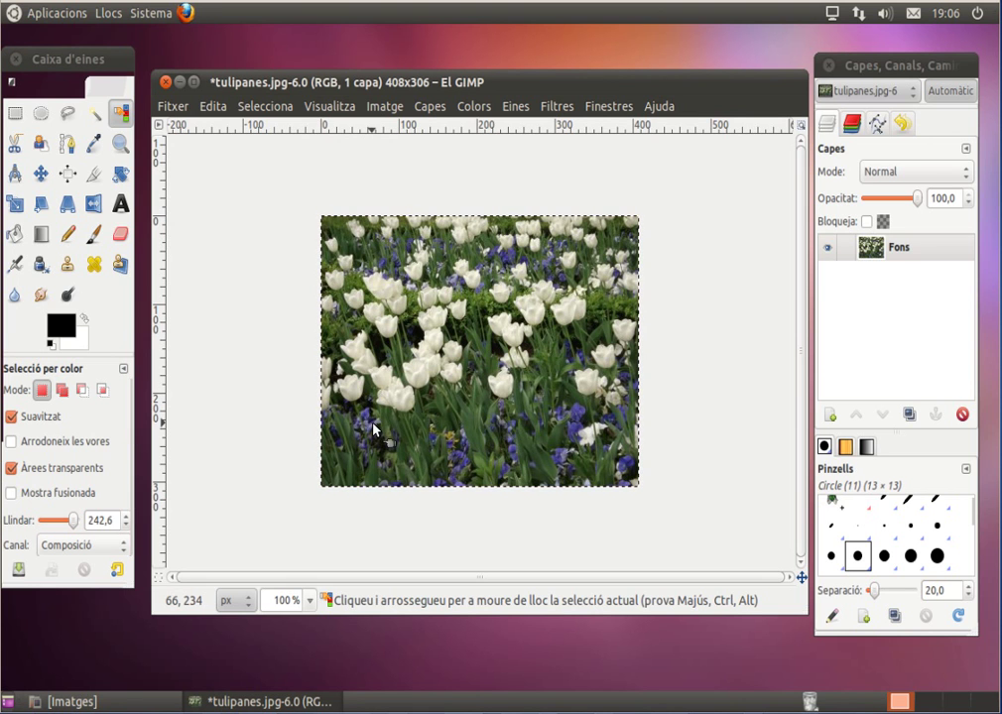
{"action": "left_click_drag", "start_coordinate": [54, 523], "coordinate": [45, 526]}
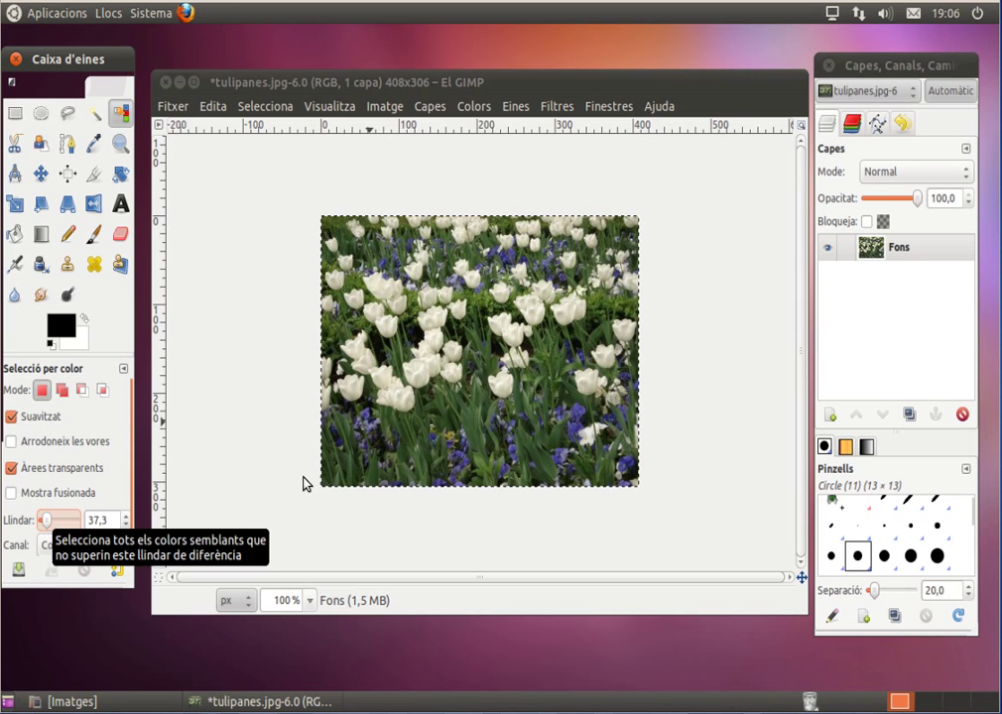
{"action": "left_click", "coordinate": [402, 406]}
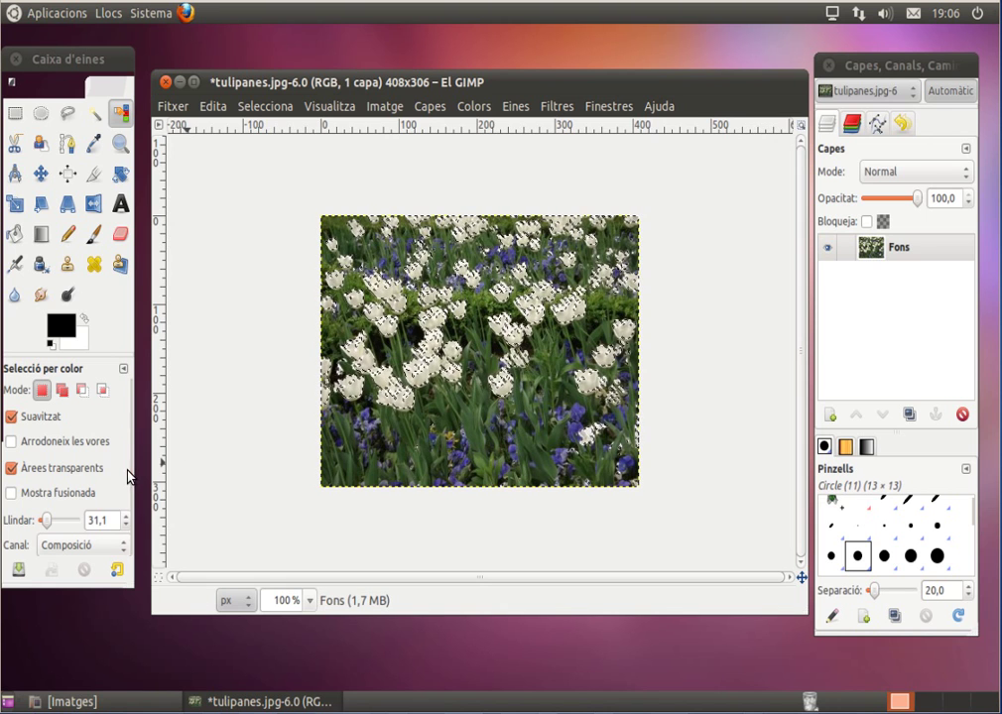
{"action": "left_click_drag", "start_coordinate": [45, 521], "coordinate": [50, 523]}
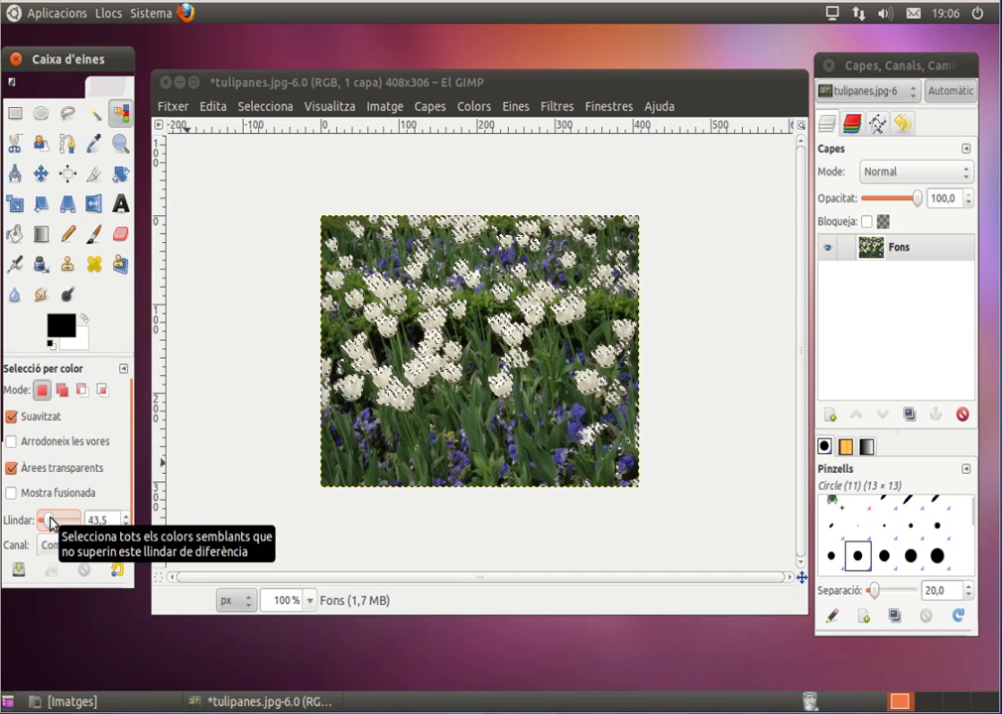
{"action": "left_click", "coordinate": [399, 402]}
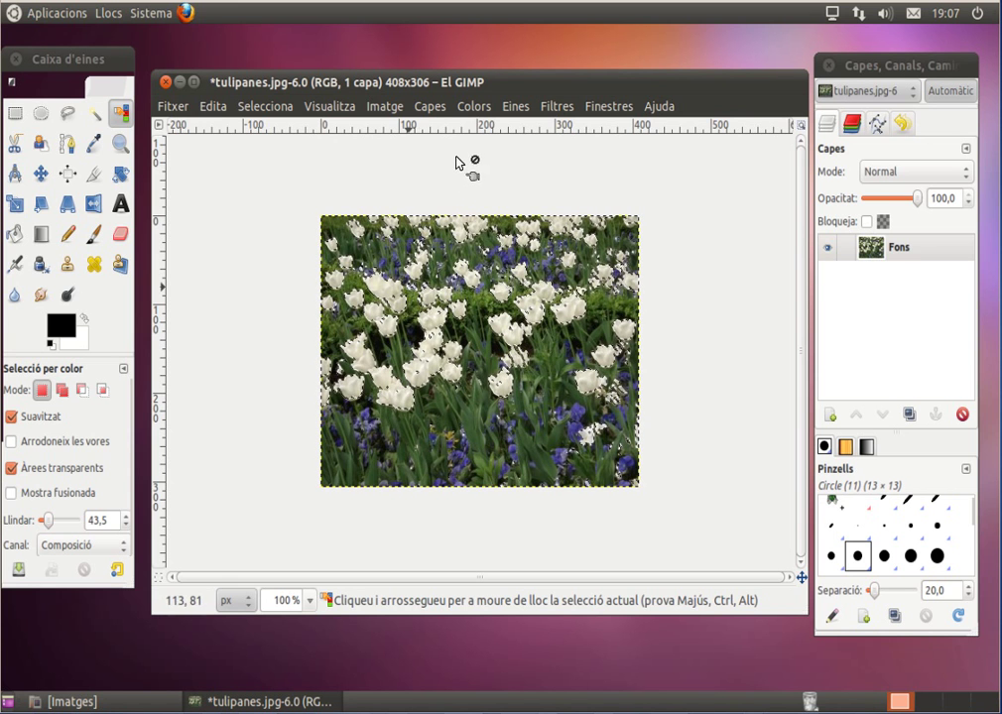
Step: Apply Colour Balance to the tulips' midtones: red 100, green 68, yellow -72
{"action": "left_click", "coordinate": [475, 108]}
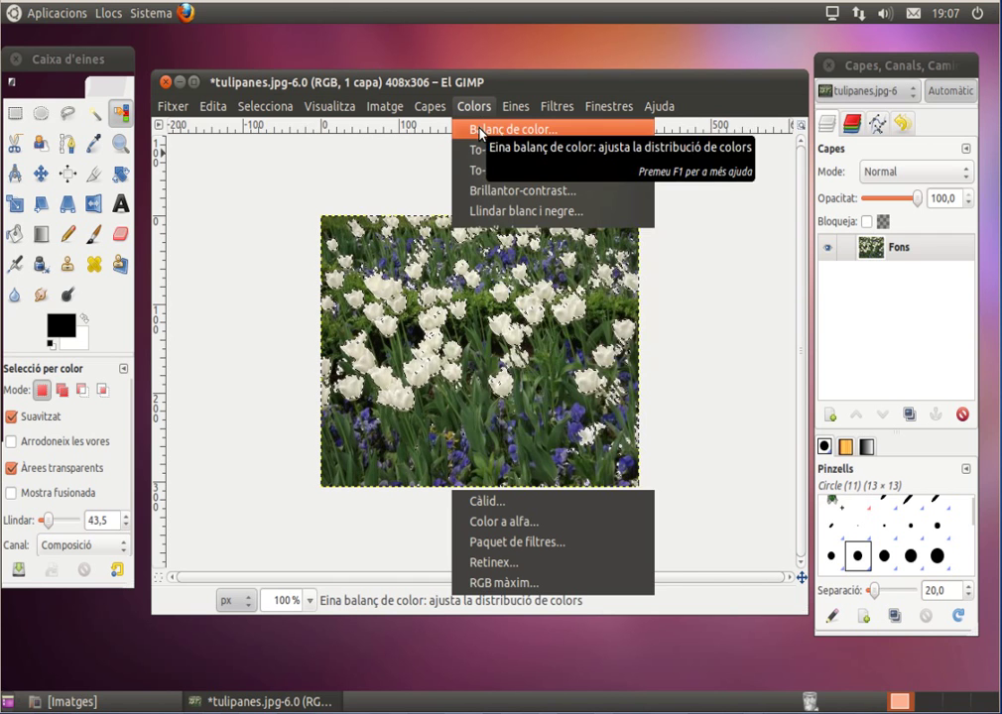
{"action": "left_click", "coordinate": [480, 130]}
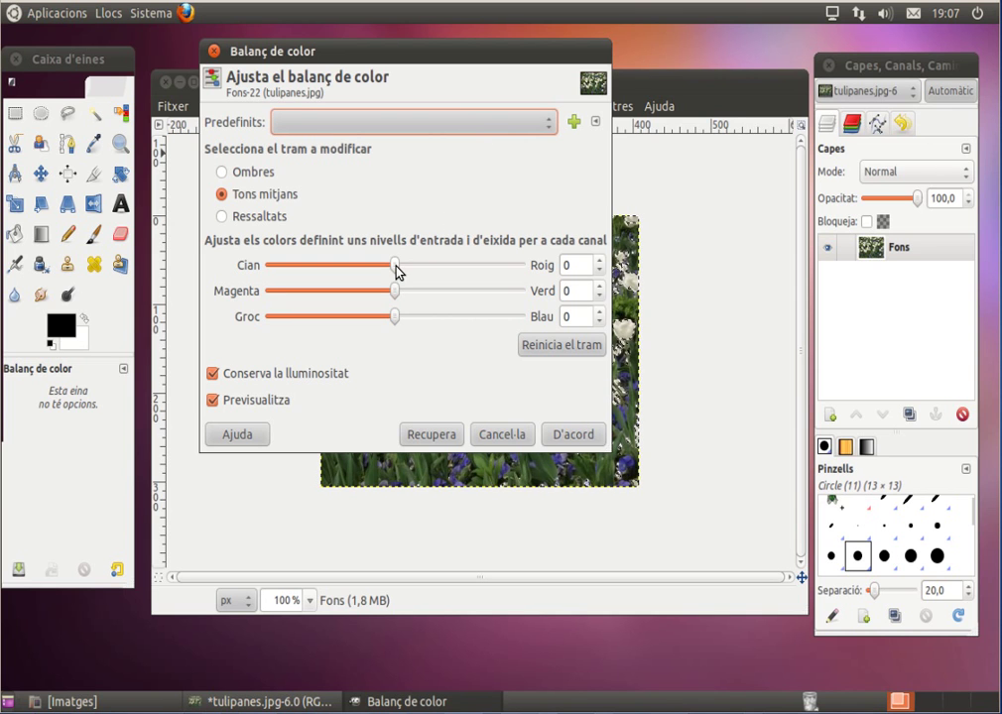
{"action": "left_click_drag", "start_coordinate": [529, 274], "coordinate": [536, 273]}
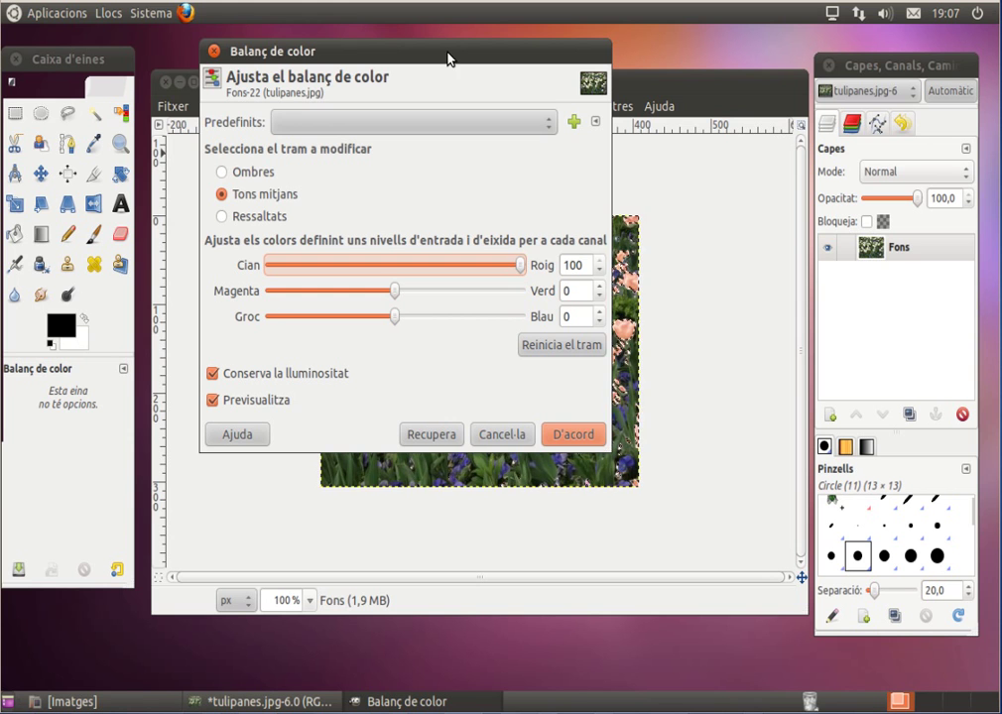
{"action": "left_click_drag", "start_coordinate": [417, 45], "coordinate": [373, 35]}
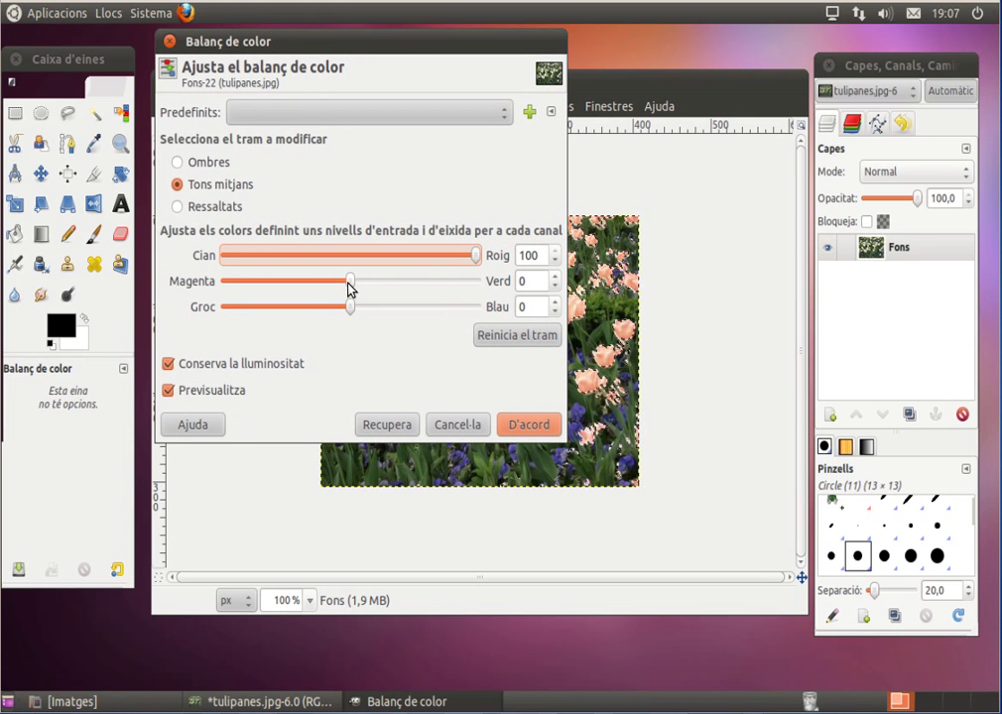
{"action": "left_click_drag", "start_coordinate": [354, 284], "coordinate": [436, 284]}
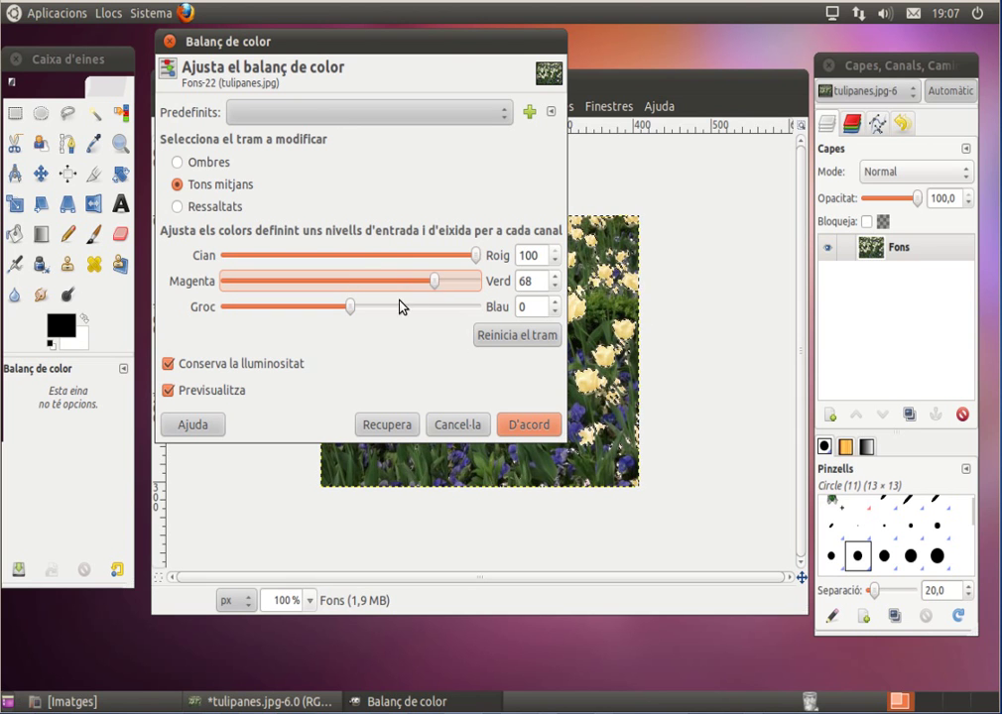
{"action": "left_click_drag", "start_coordinate": [353, 308], "coordinate": [262, 310]}
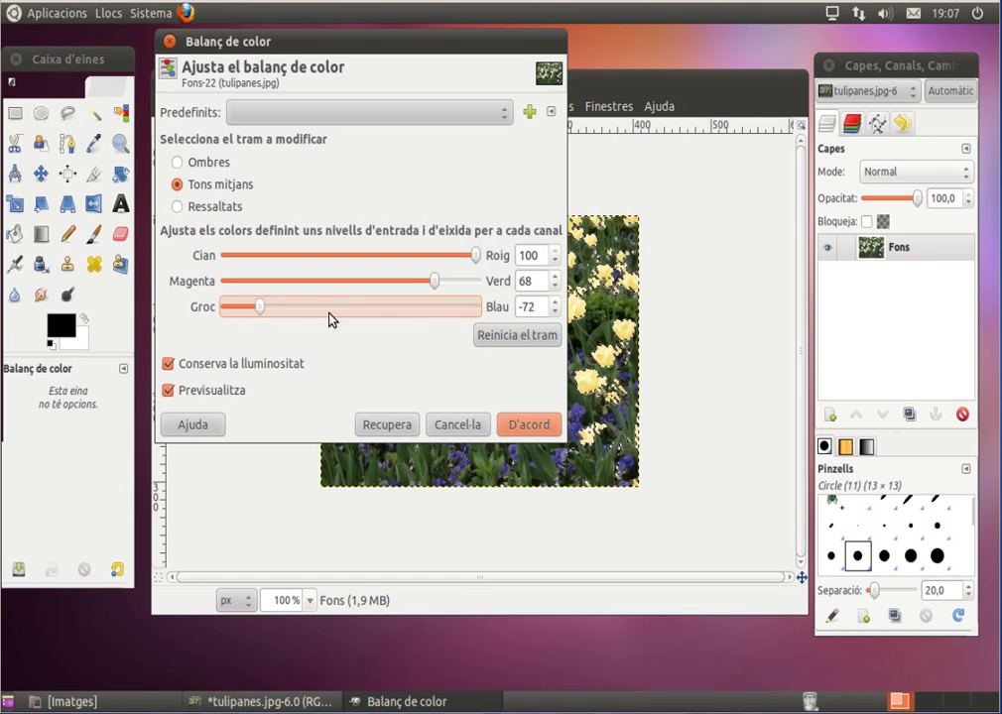
{"action": "left_click", "coordinate": [521, 429]}
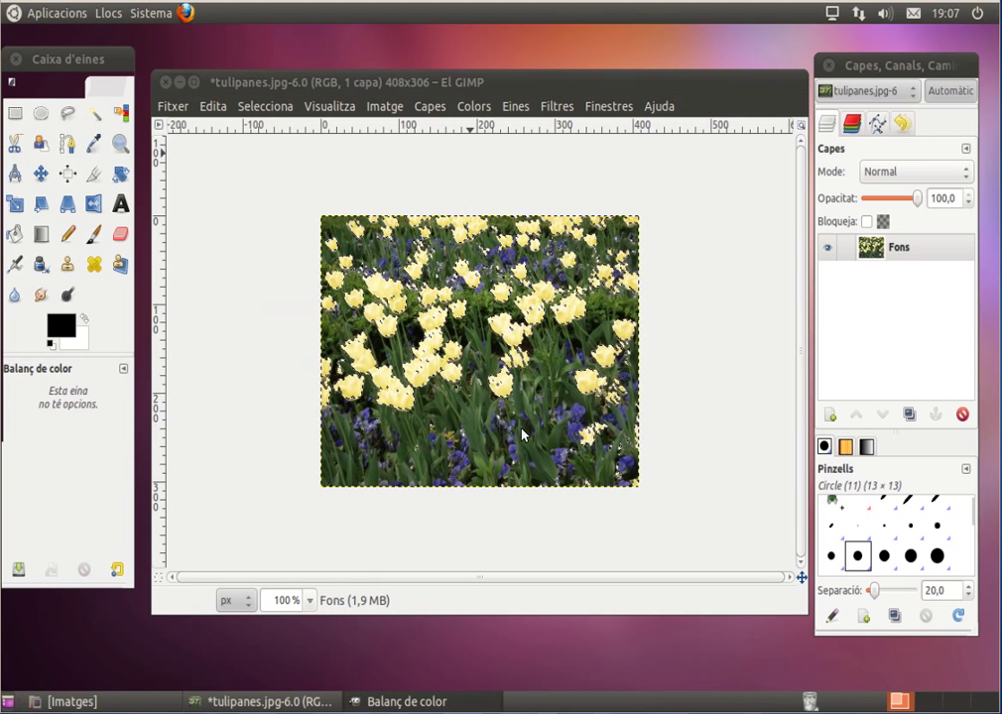
Step: Deselect everything, then apply Brightness-Contrast with contrast -10 and brightness -30
{"action": "left_click", "coordinate": [248, 113]}
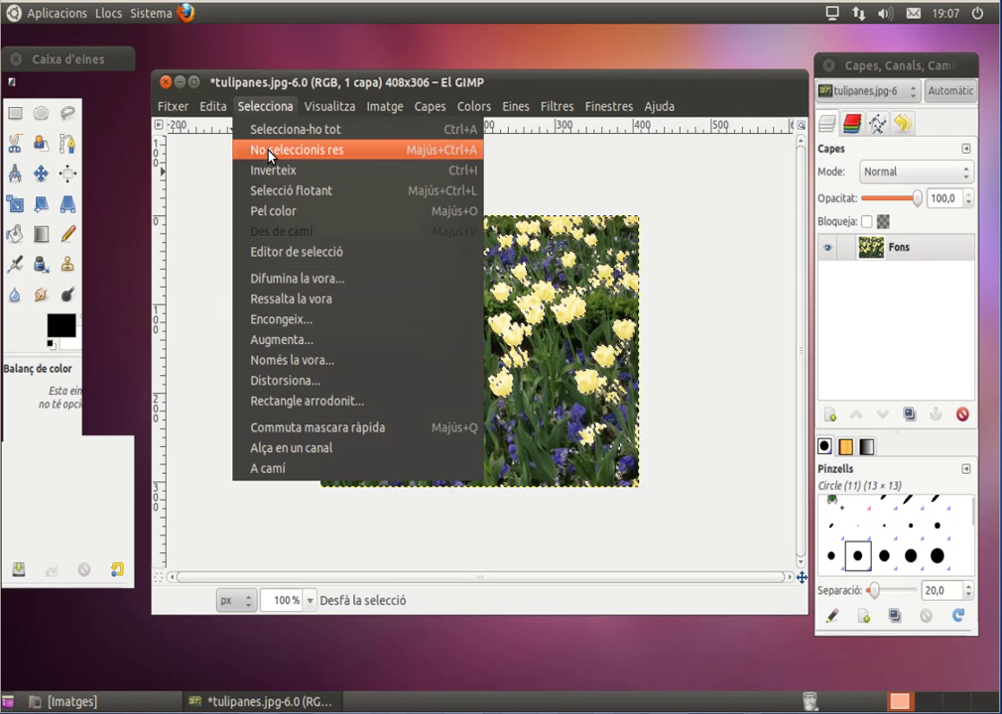
{"action": "left_click", "coordinate": [266, 151]}
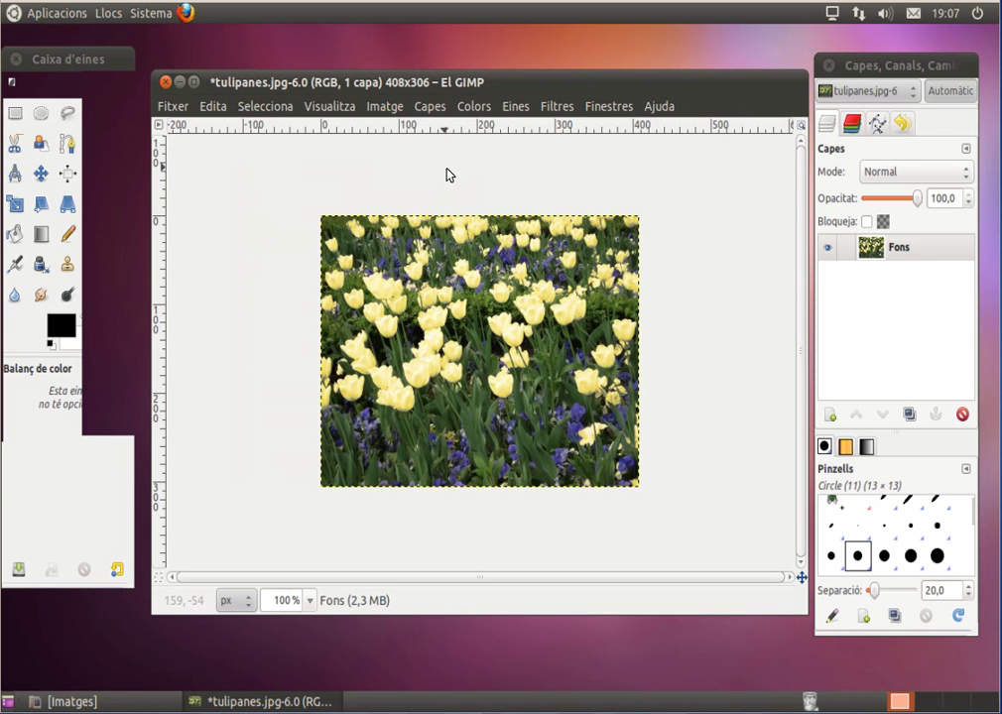
{"action": "left_click", "coordinate": [476, 111]}
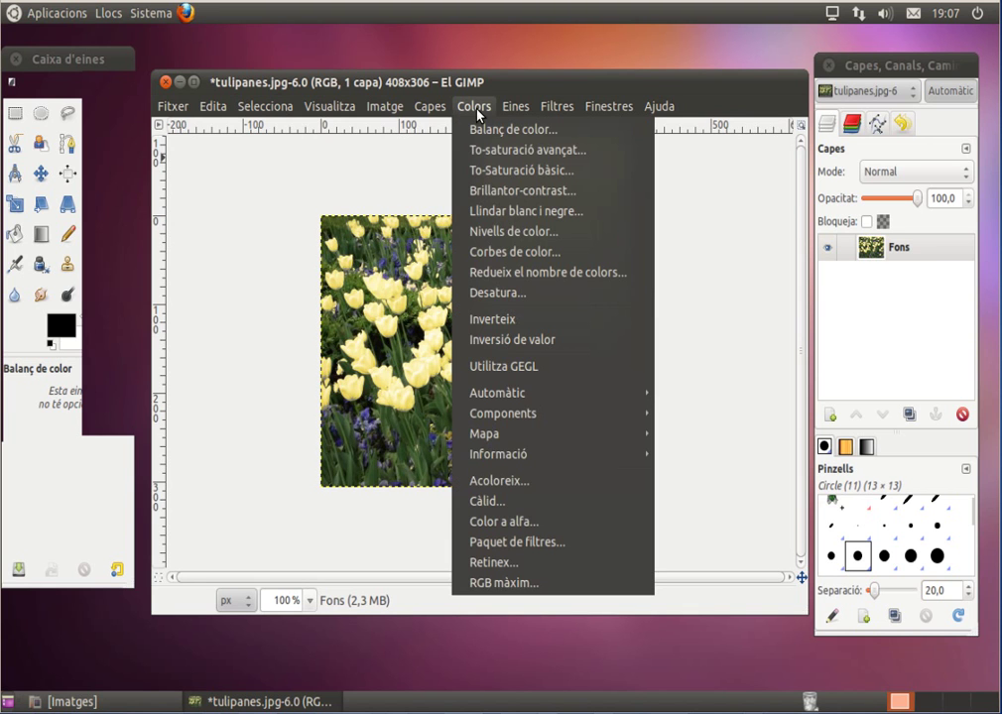
{"action": "left_click", "coordinate": [494, 192]}
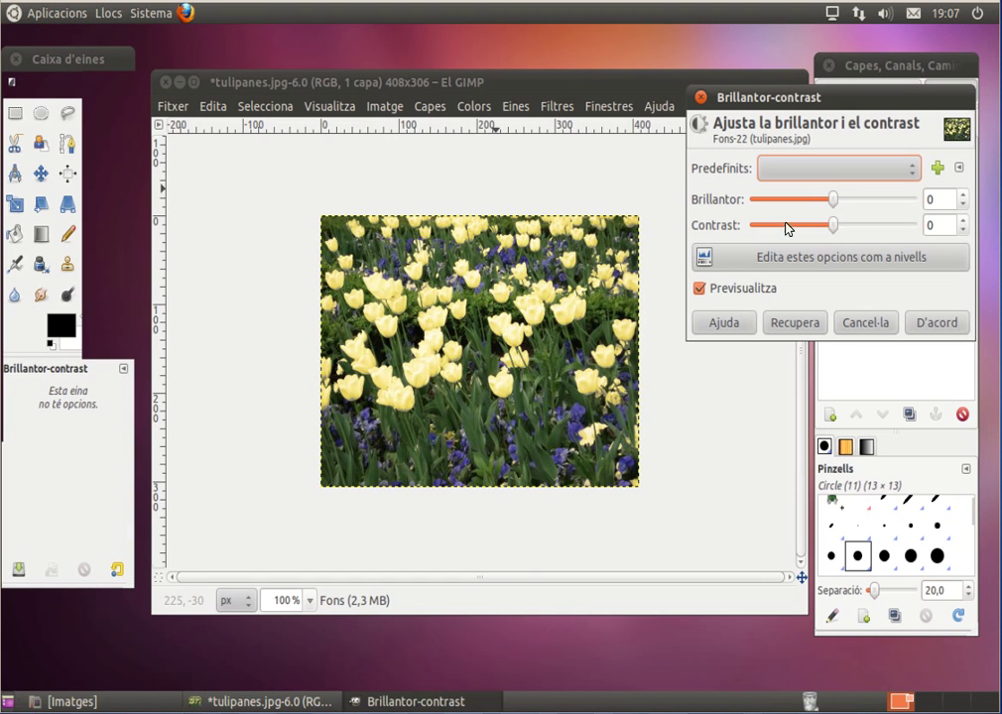
{"action": "left_click", "coordinate": [806, 231]}
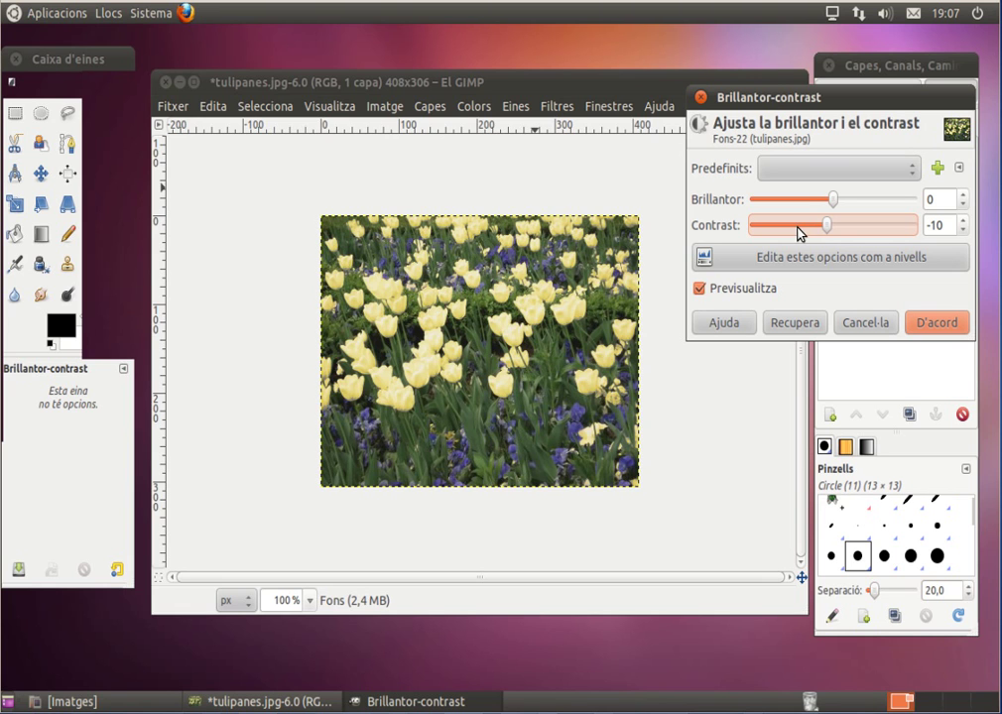
{"action": "left_click", "coordinate": [811, 199]}
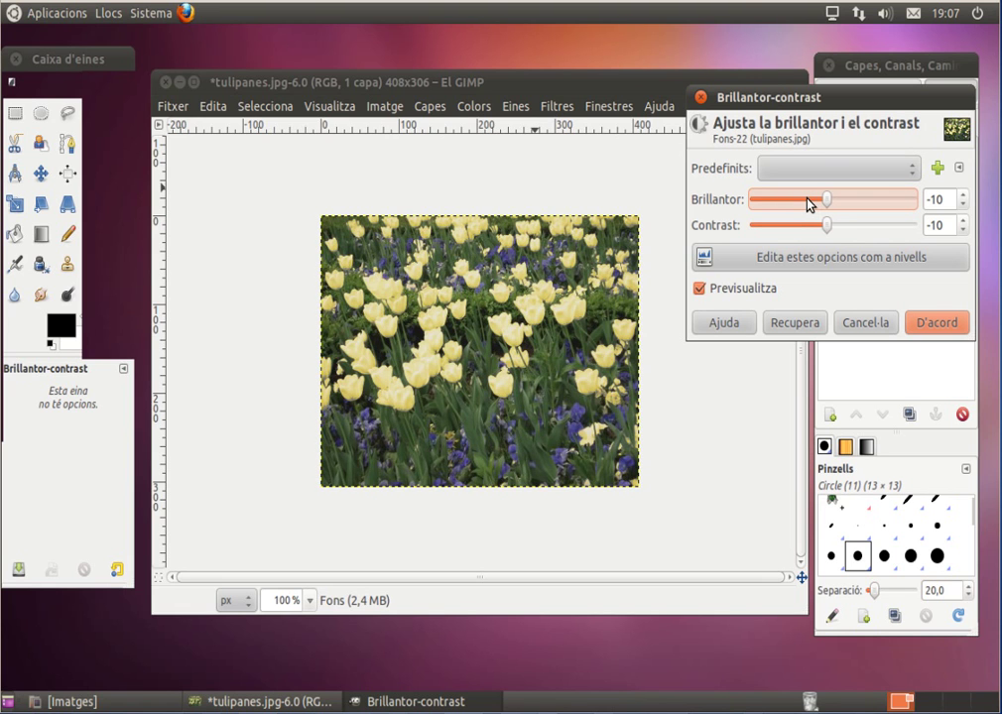
{"action": "left_click", "coordinate": [806, 199]}
{"action": "left_click", "coordinate": [799, 201]}
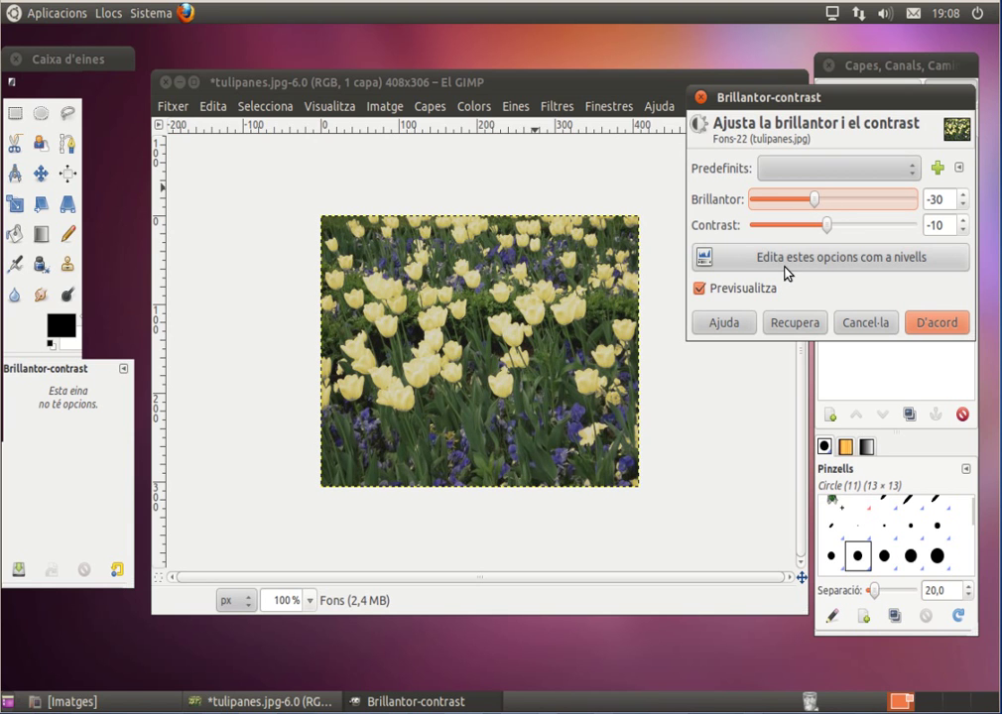
{"action": "left_click", "coordinate": [926, 324]}
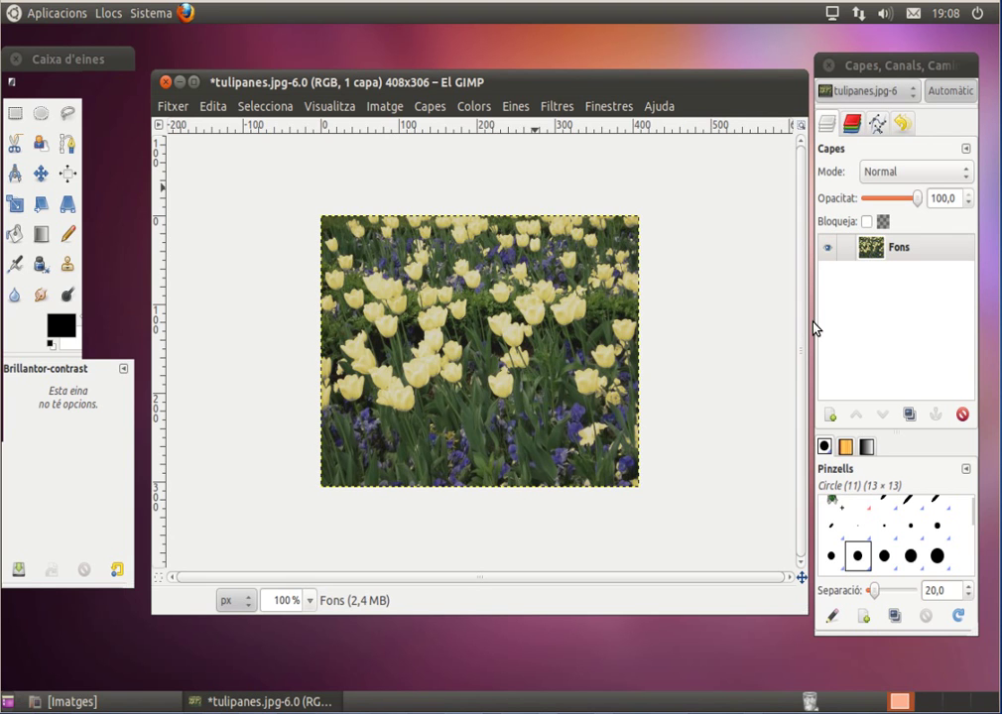
Step: Save as tulipanes-canvi-color-i-contrast.jpg in Imatges at JPEG quality 100
{"action": "left_click", "coordinate": [176, 109]}
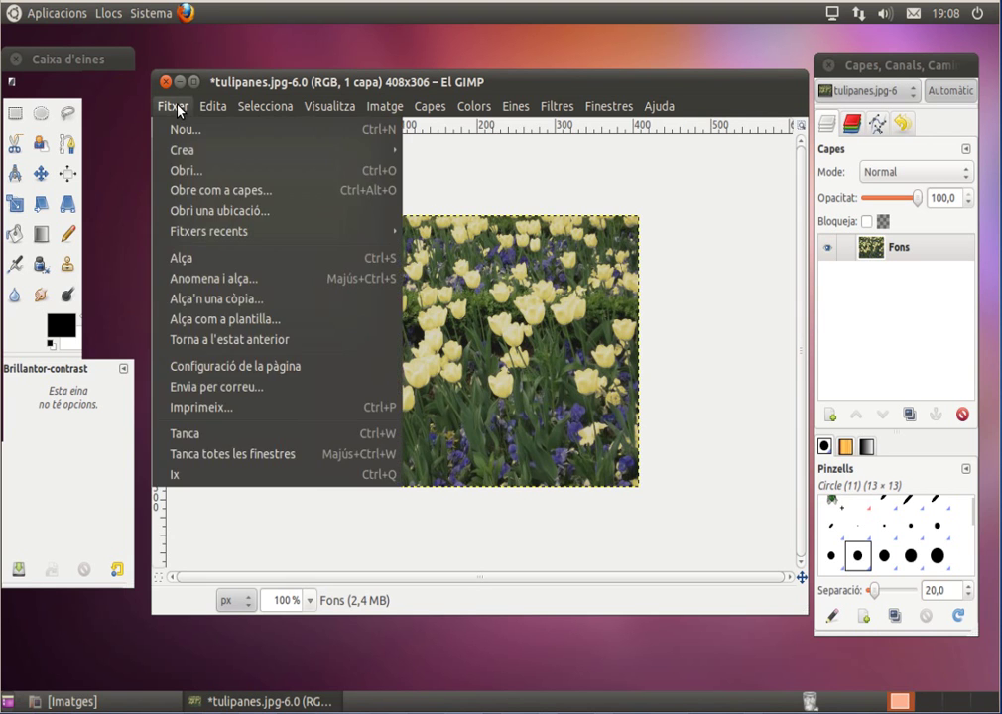
{"action": "left_click", "coordinate": [196, 280]}
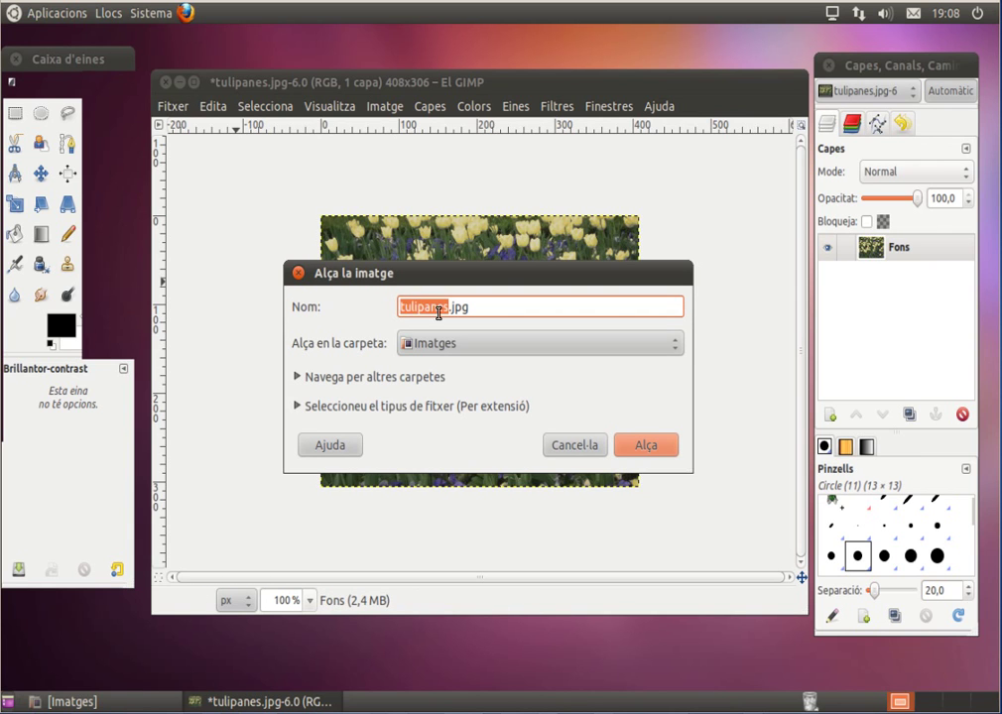
{"action": "left_click", "coordinate": [458, 308]}
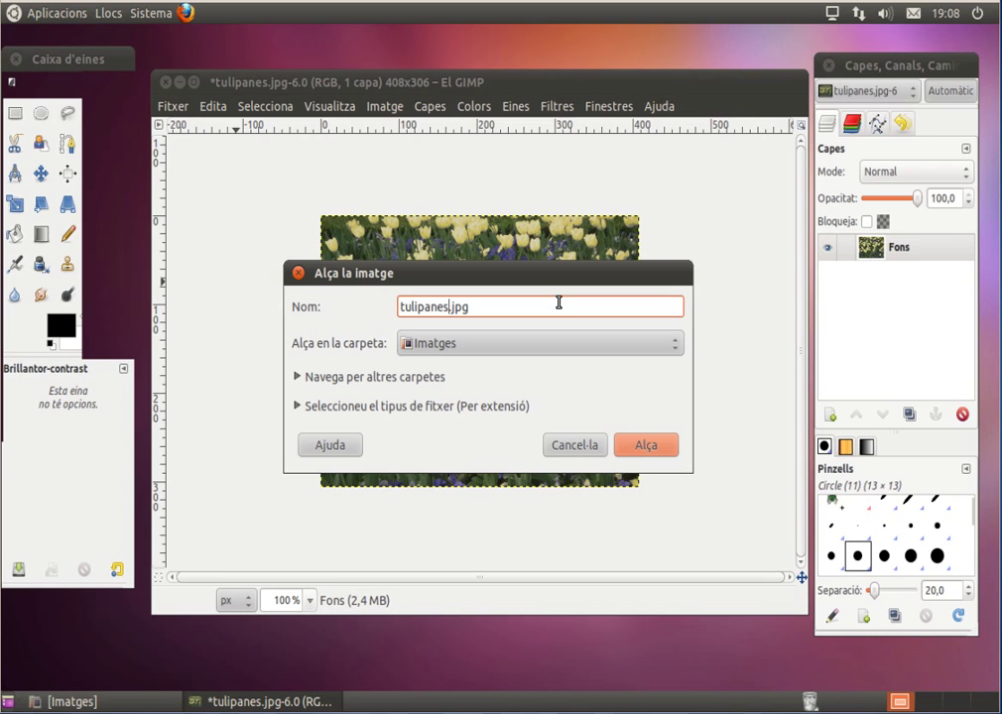
{"action": "type", "text": "-canvi-color"}
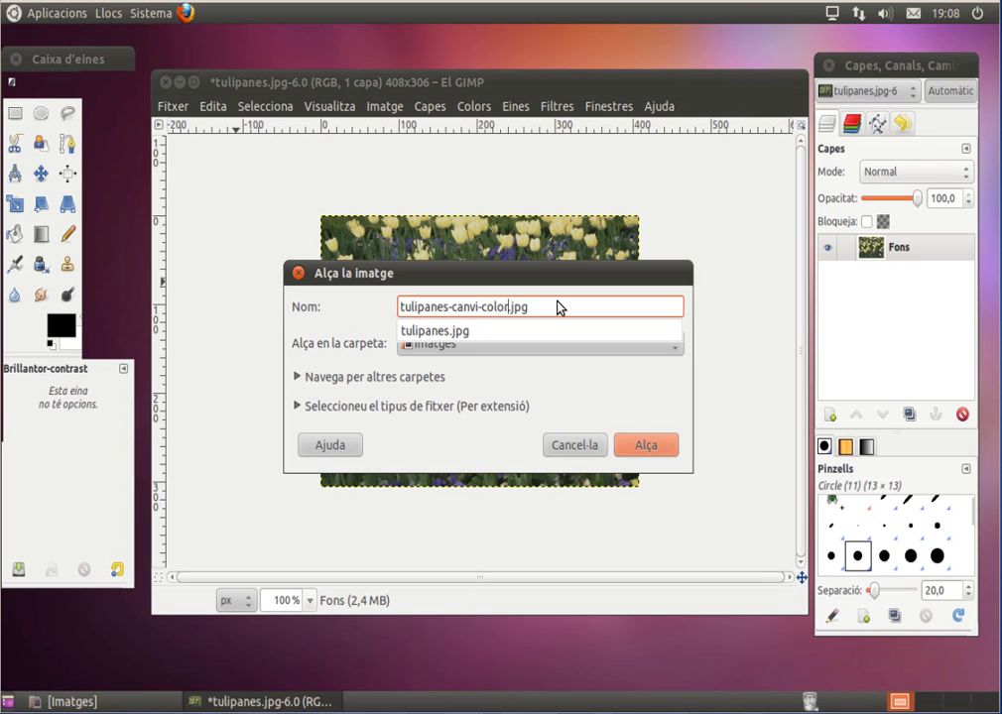
{"action": "type", "text": "-i con"}
{"action": "key", "text": "BackSpace"}
{"action": "key", "text": "BackSpace"}
{"action": "key", "text": "BackSpace"}
{"action": "key", "text": "BackSpace"}
{"action": "key", "text": "BackSpace"}
{"action": "type", "text": "-contrast"}
{"action": "left_click", "coordinate": [643, 447]}
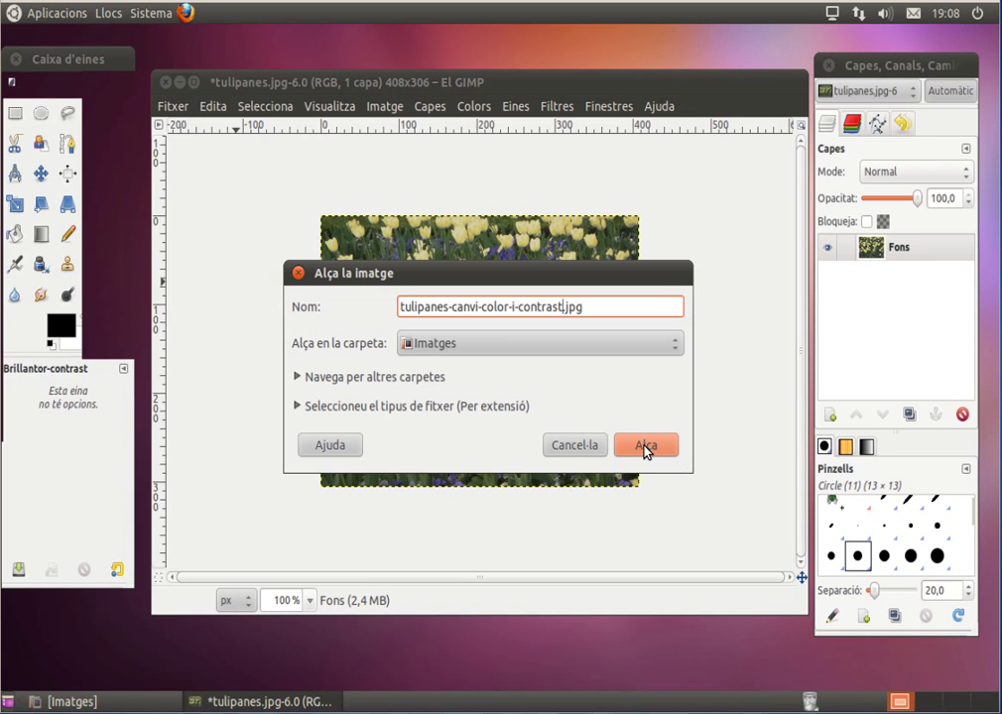
{"action": "left_click", "coordinate": [646, 448]}
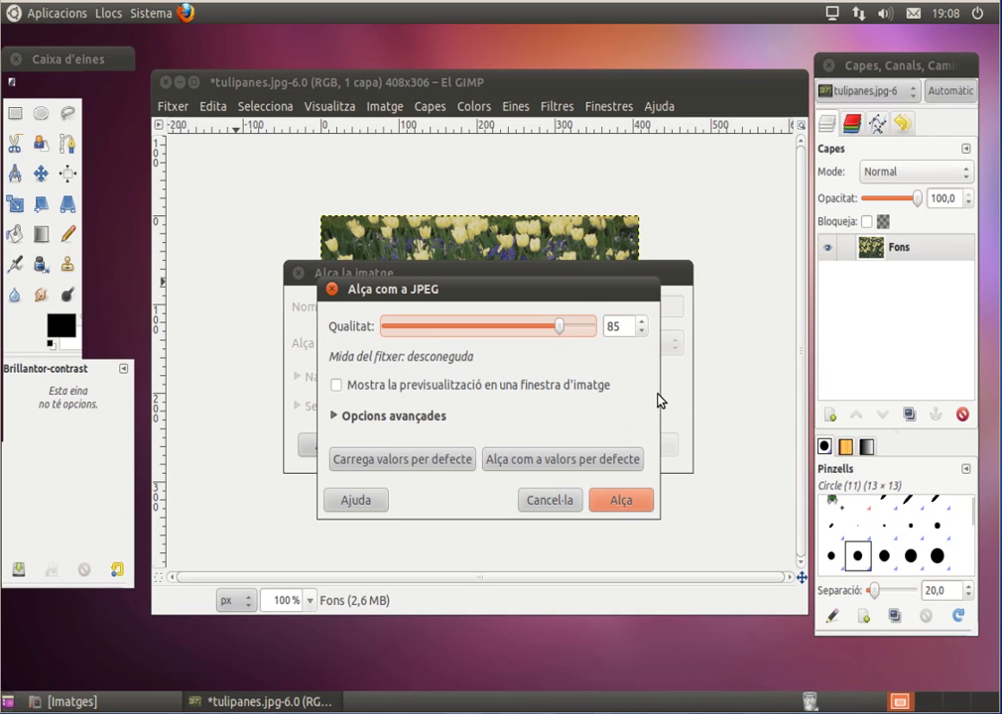
{"action": "left_click", "coordinate": [599, 332]}
{"action": "left_click", "coordinate": [622, 499]}
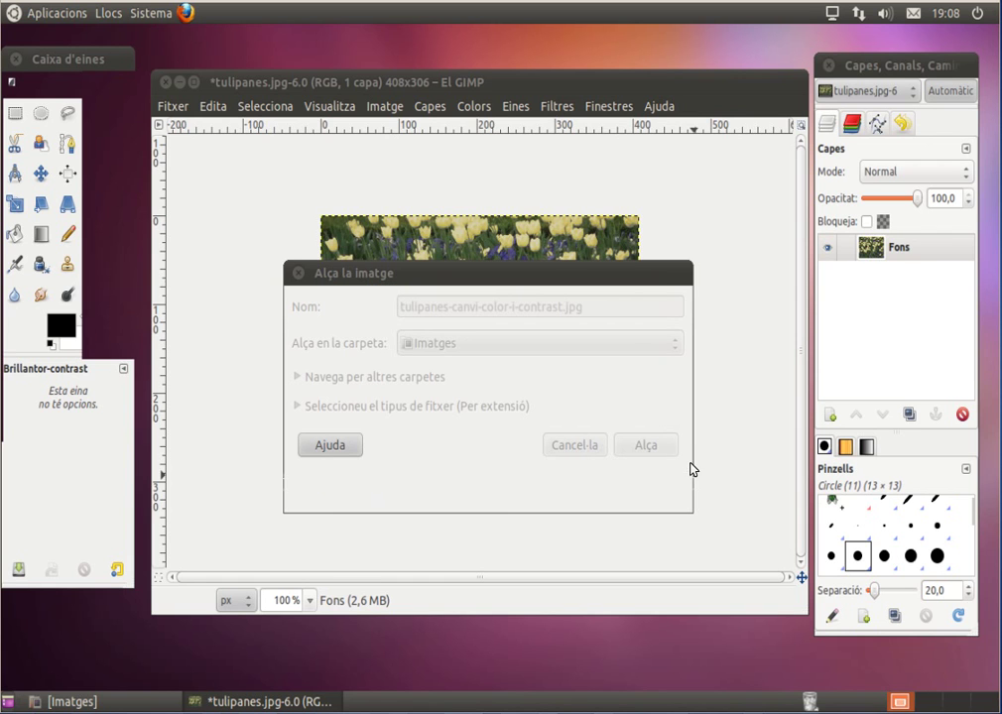